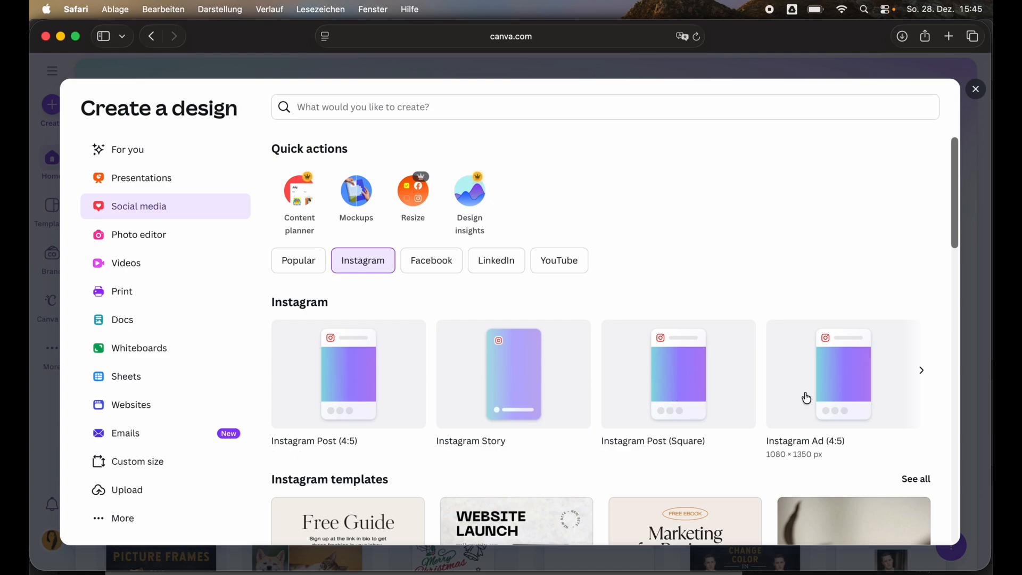
- Choose a custom size for the new design and set its height to 1080 px
left_click(922, 372)
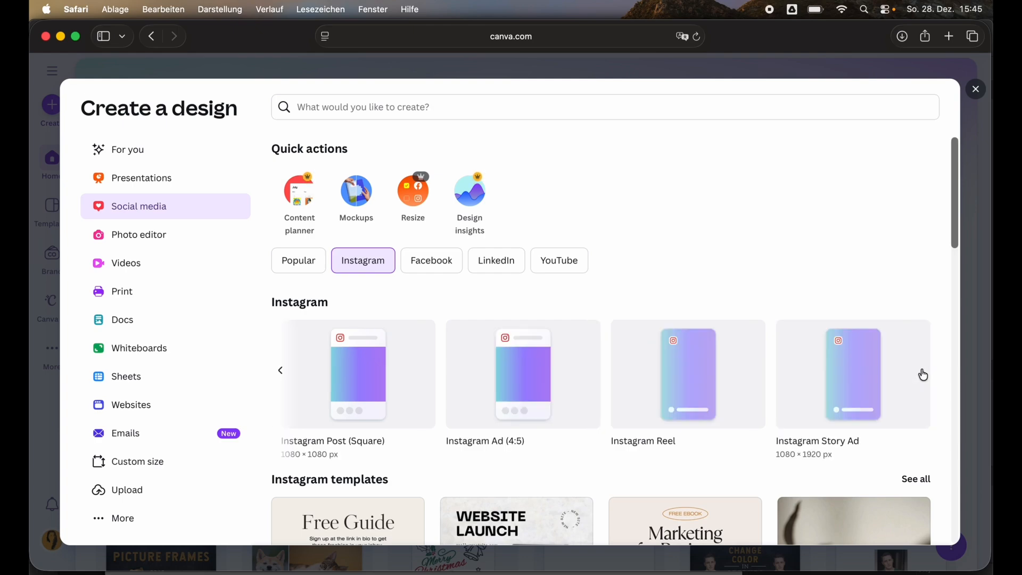
left_click(274, 373)
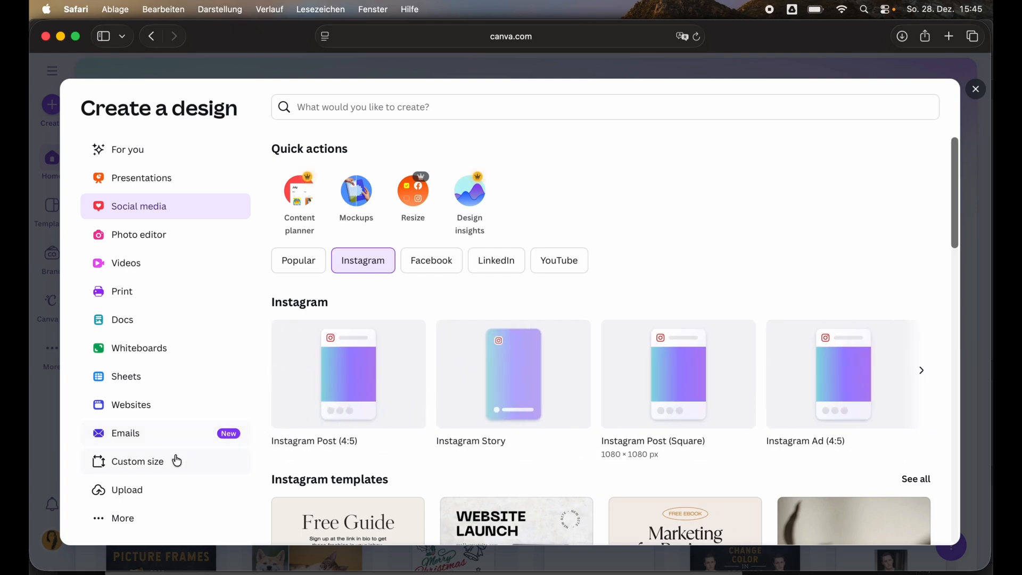
left_click(137, 466)
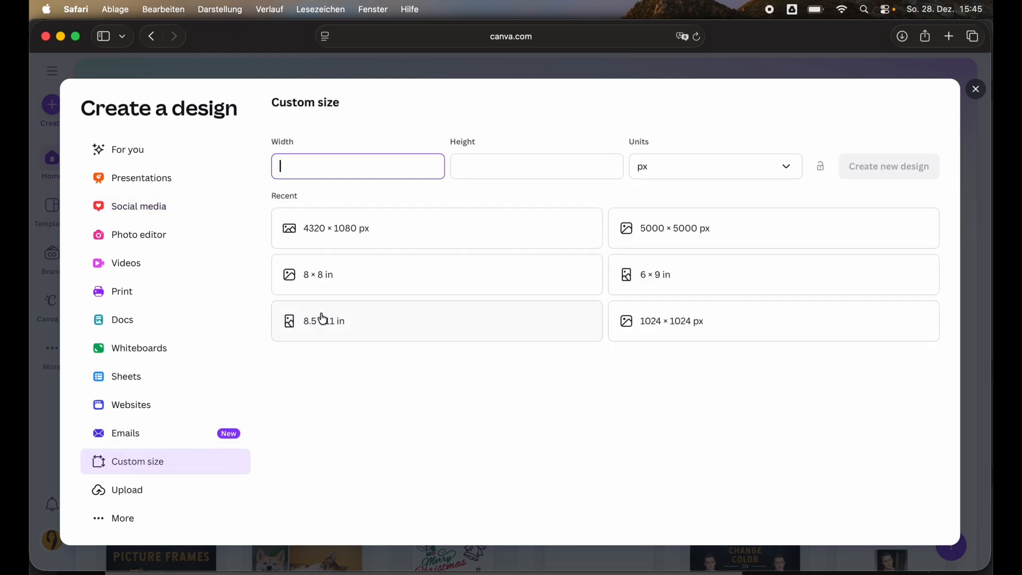
left_click(522, 163)
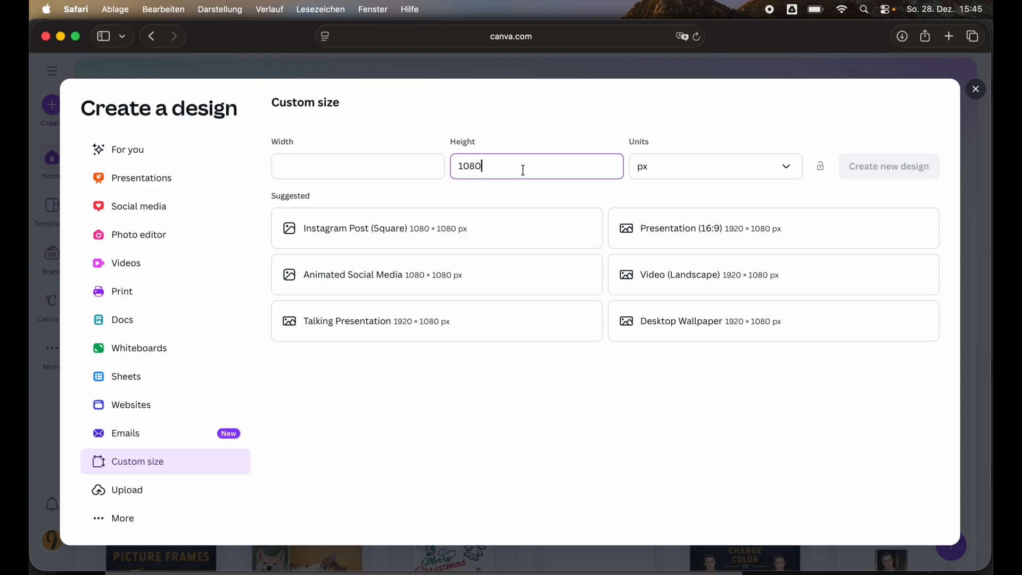
- Switch to the Calculator app and multiply 1080 by 4
left_click(358, 166)
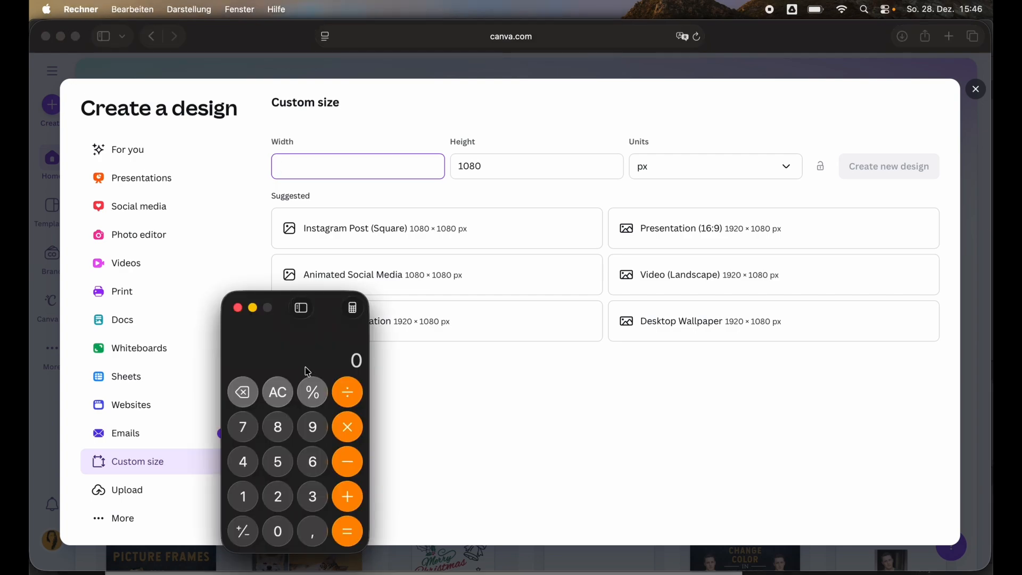
type("1080")
type("*")
type("4")
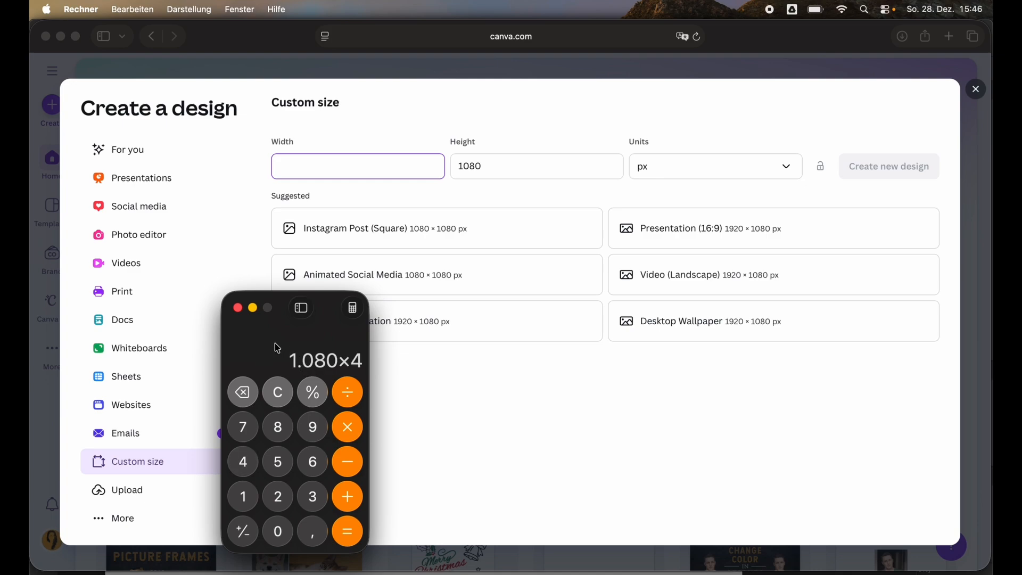
left_click(343, 531)
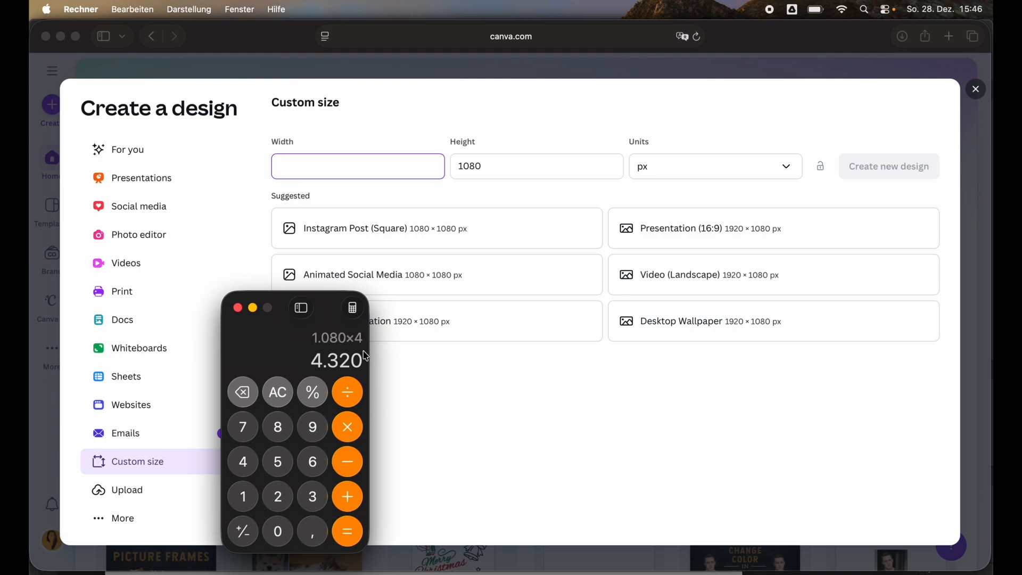
- Return to Canva, set the custom design's width to 4320 px and create the new design
left_click(321, 164)
type("4320")
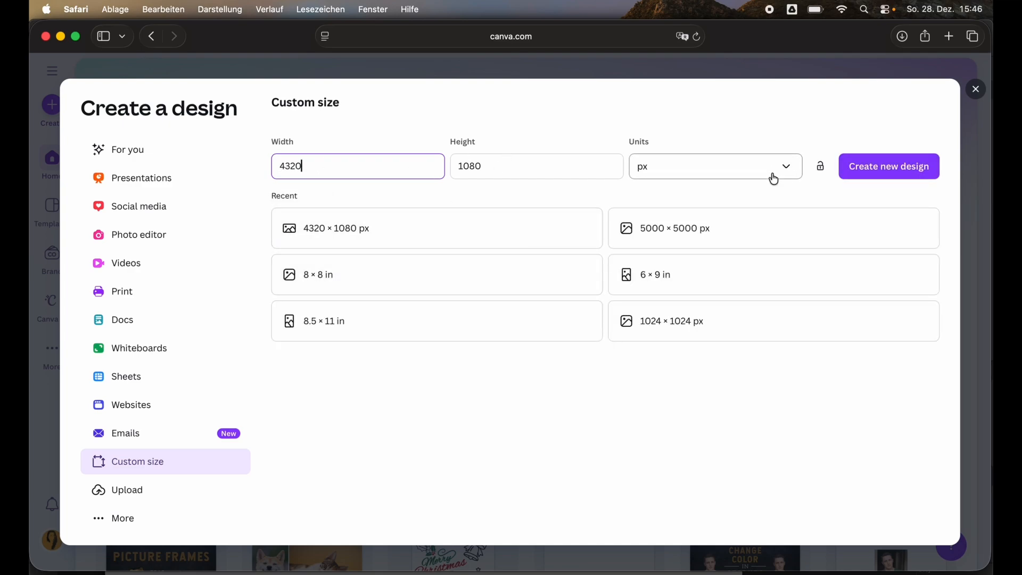
left_click(885, 169)
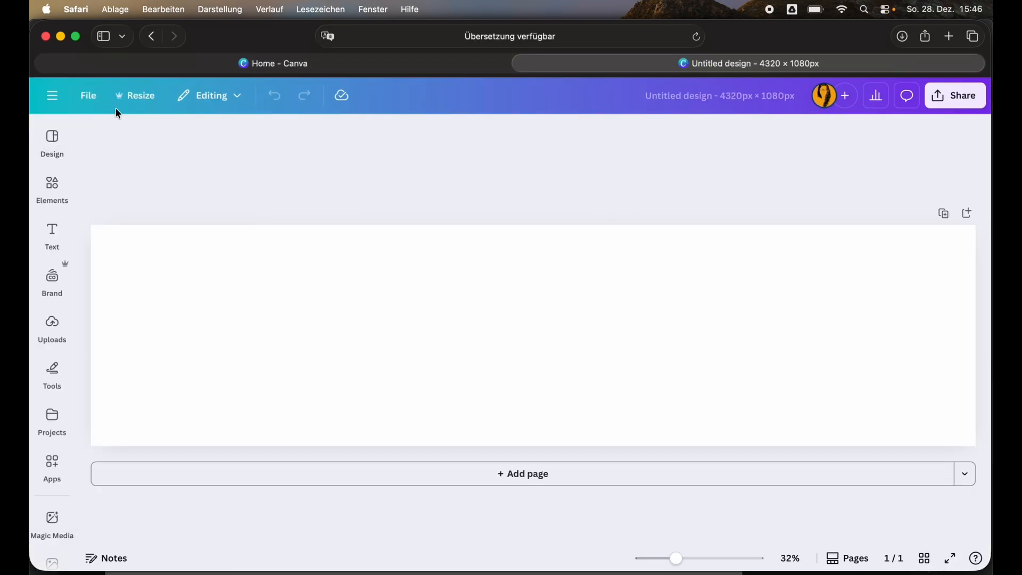
- Add custom guides to the page with 4 columns, a 0 px column gap and 0 rows
left_click(88, 95)
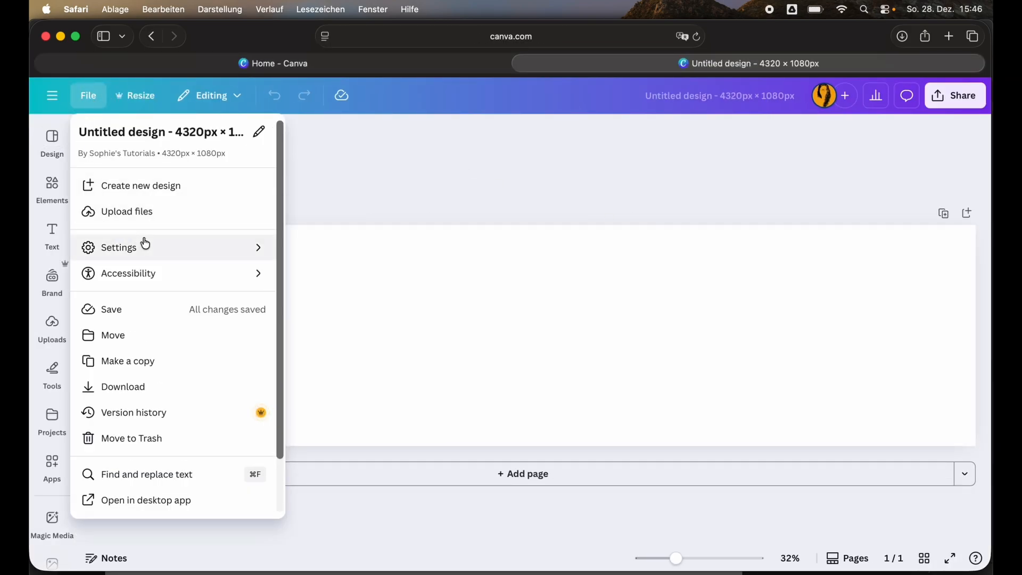
mouse_move(192, 244)
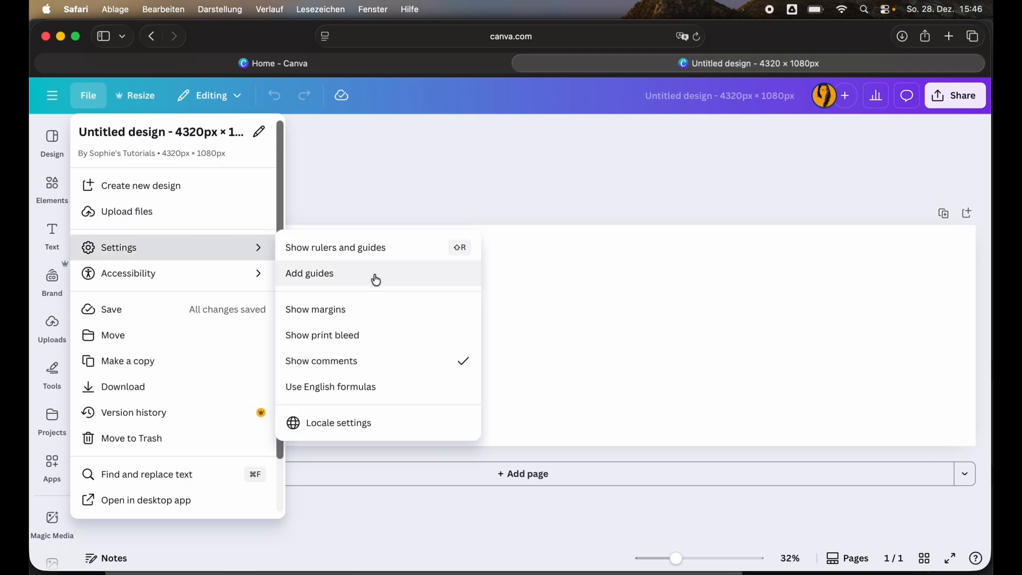
left_click(341, 273)
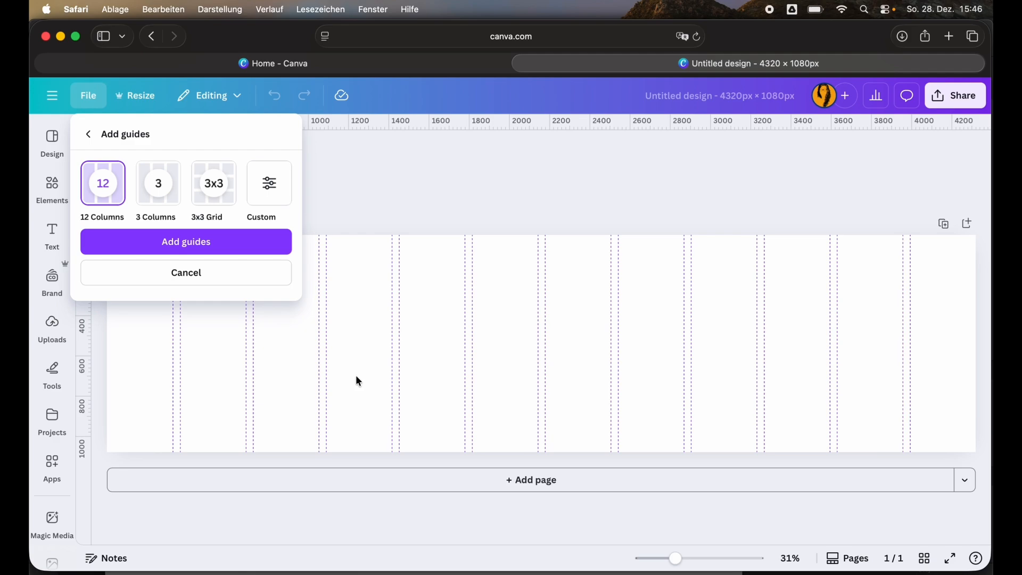
left_click(266, 196)
left_click(109, 258)
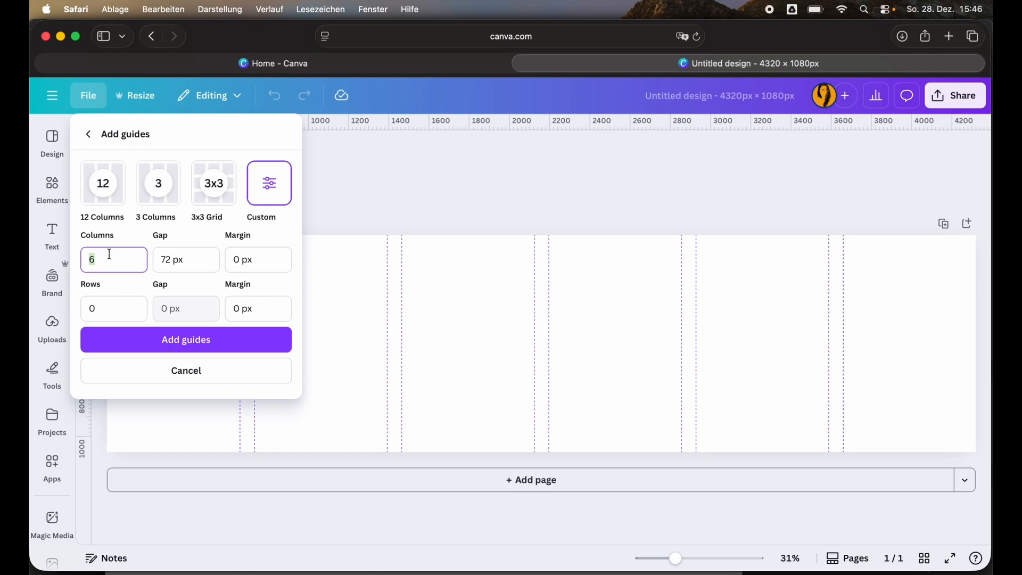
type("4")
left_click(166, 259)
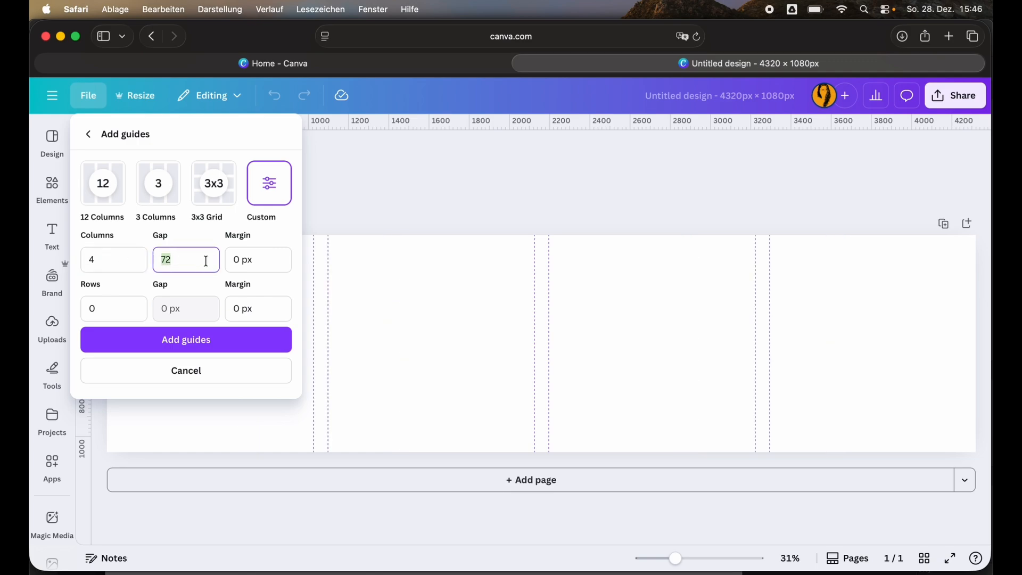
type("0")
left_click(112, 305)
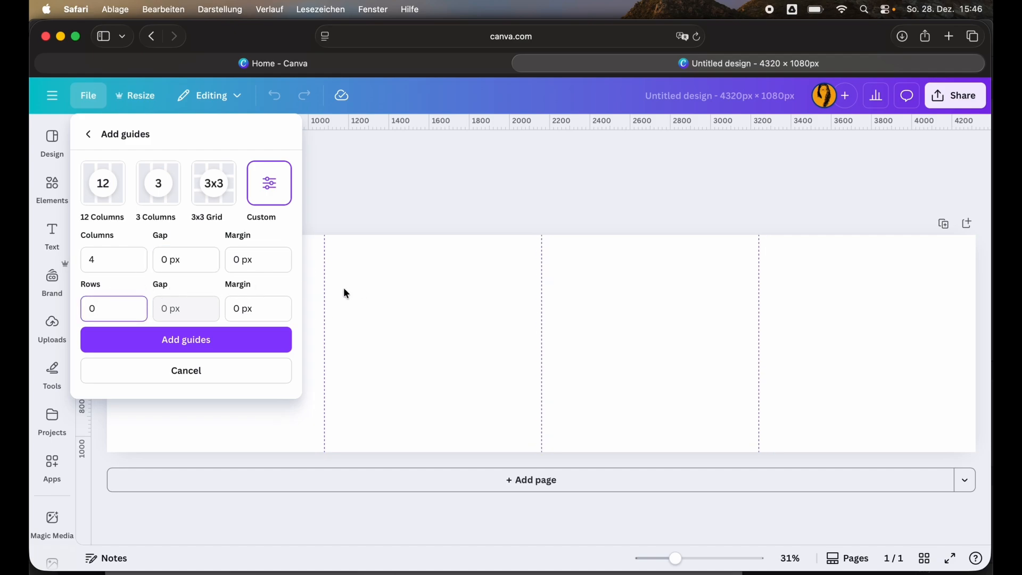
left_click(208, 349)
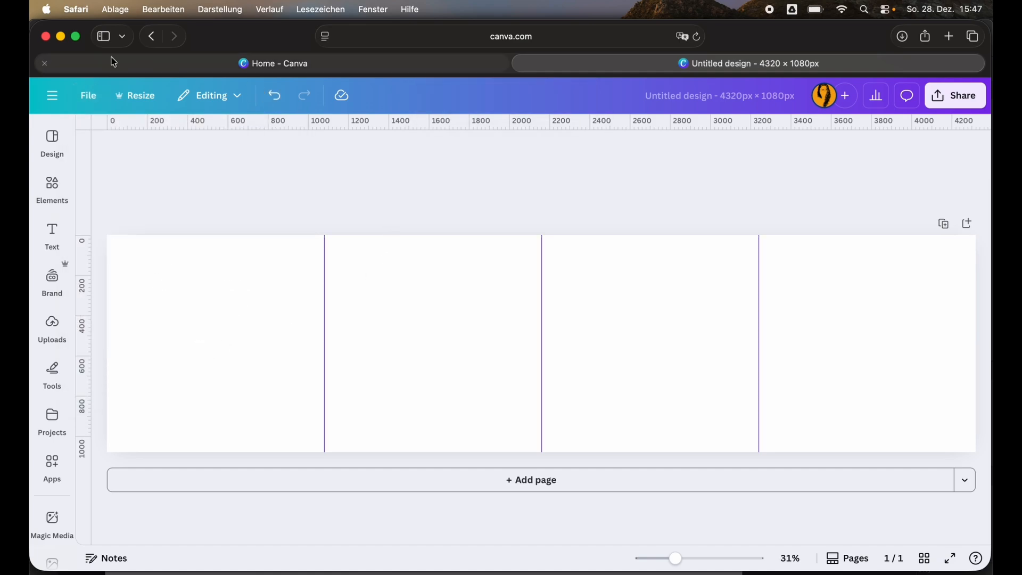
- Place the recently used square frame in the page's upper-left corner and enlarge it to full page height, about 820 px wide
left_click(52, 186)
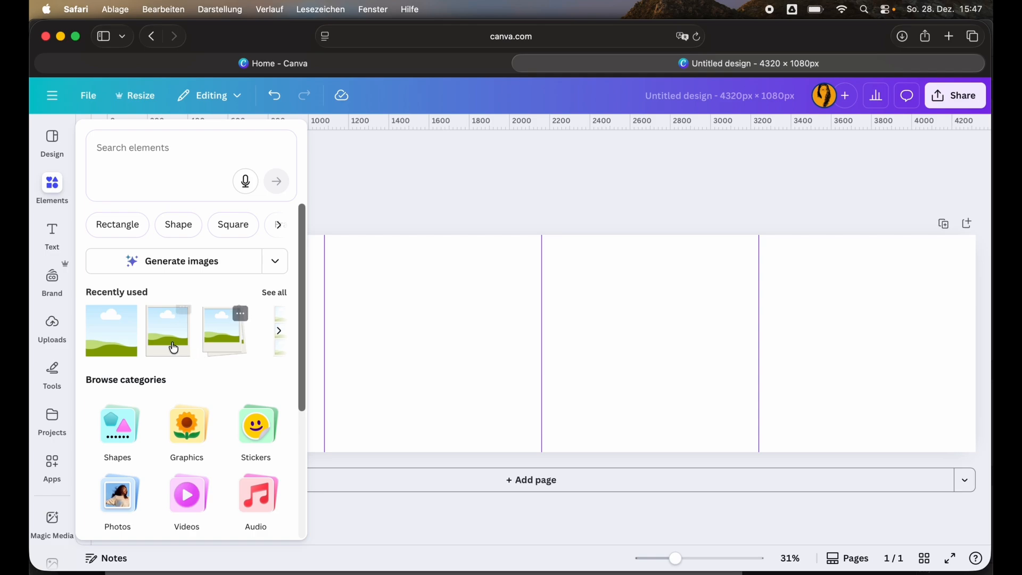
left_click_drag(106, 341, 165, 277)
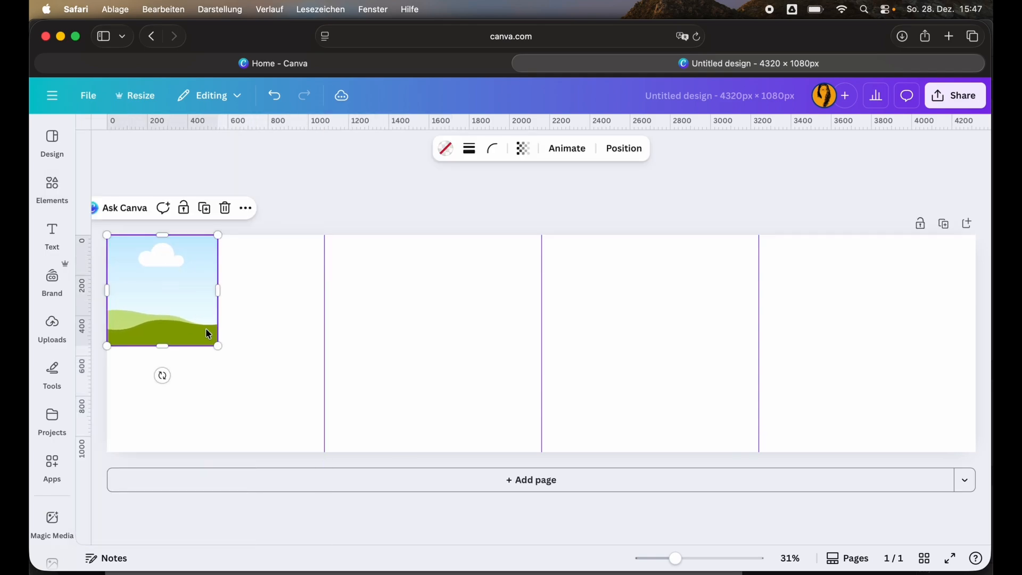
left_click_drag(217, 343, 305, 479)
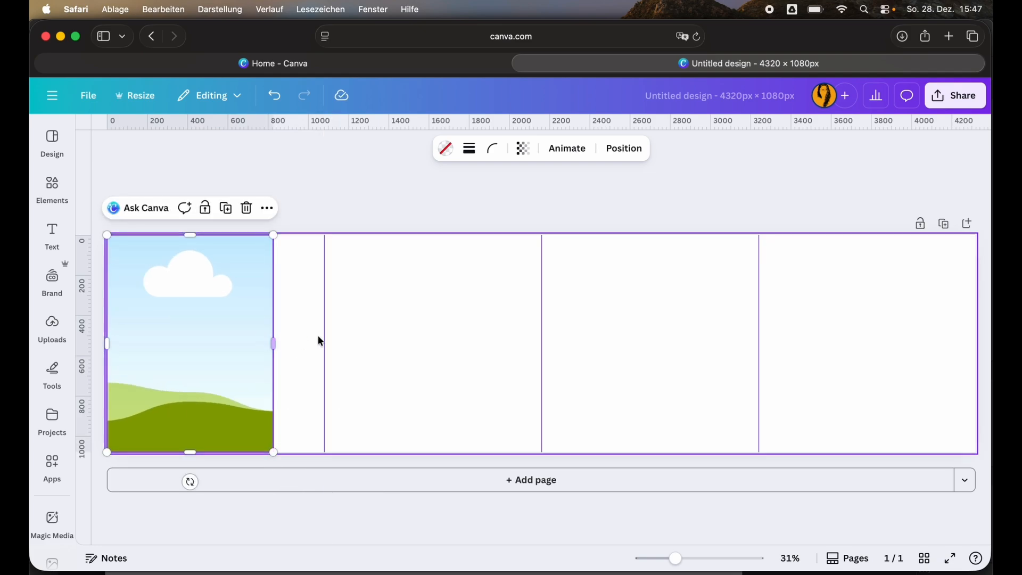
left_click(373, 328)
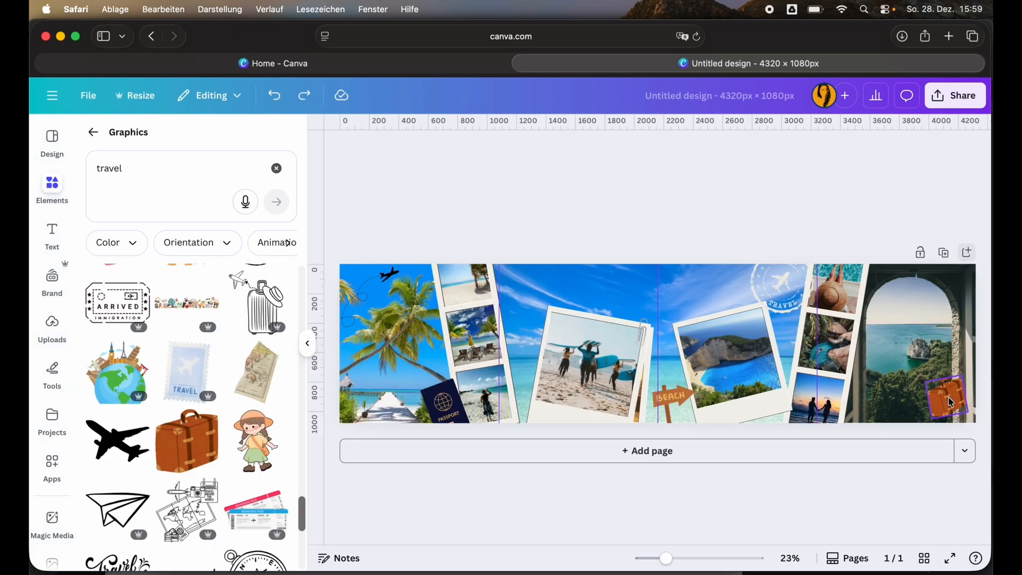
- Move the suitcase graphic over the arch photo's frame and return it to the page's lower-right corner
left_click_drag(951, 403, 897, 366)
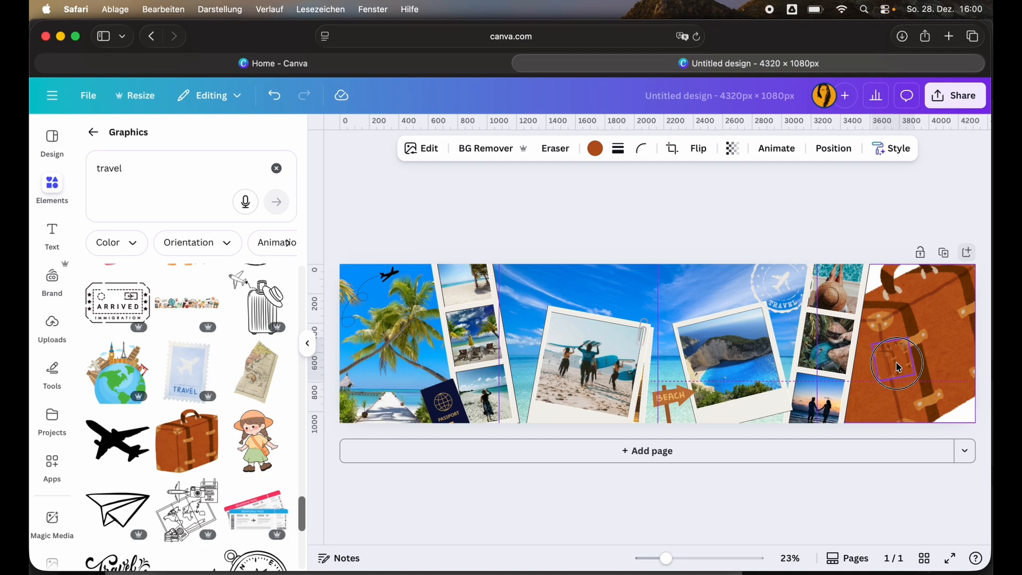
left_click_drag(898, 366, 958, 404)
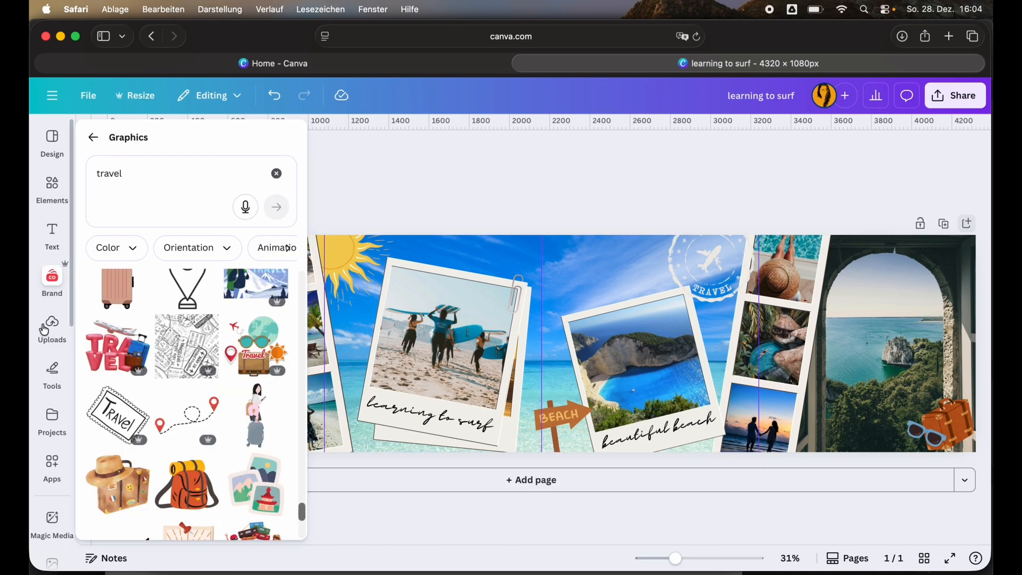
- Search the Canva apps for "split" and open the Image Splitter app
left_click(55, 366)
left_click(53, 464)
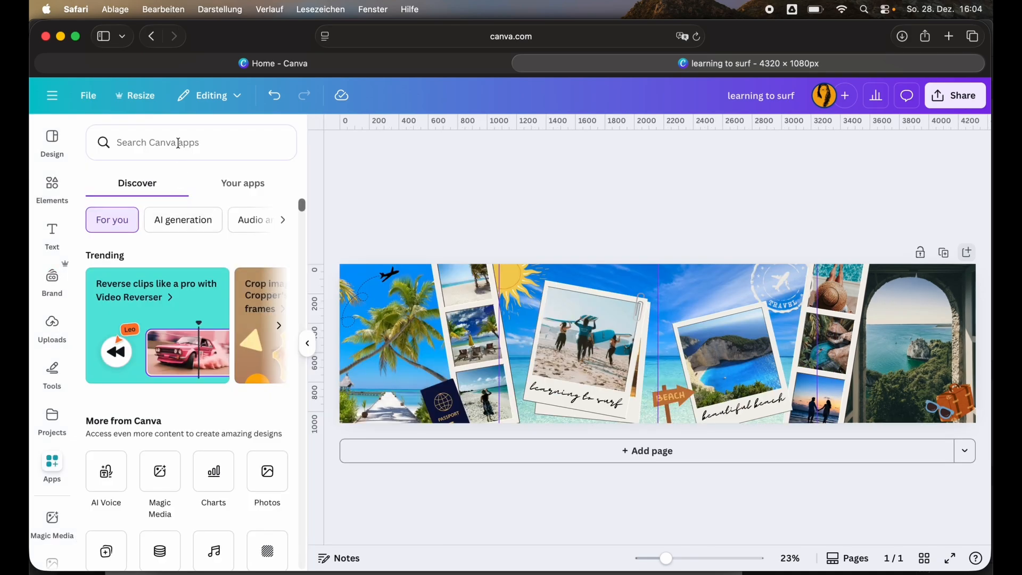
left_click(159, 144)
type("split")
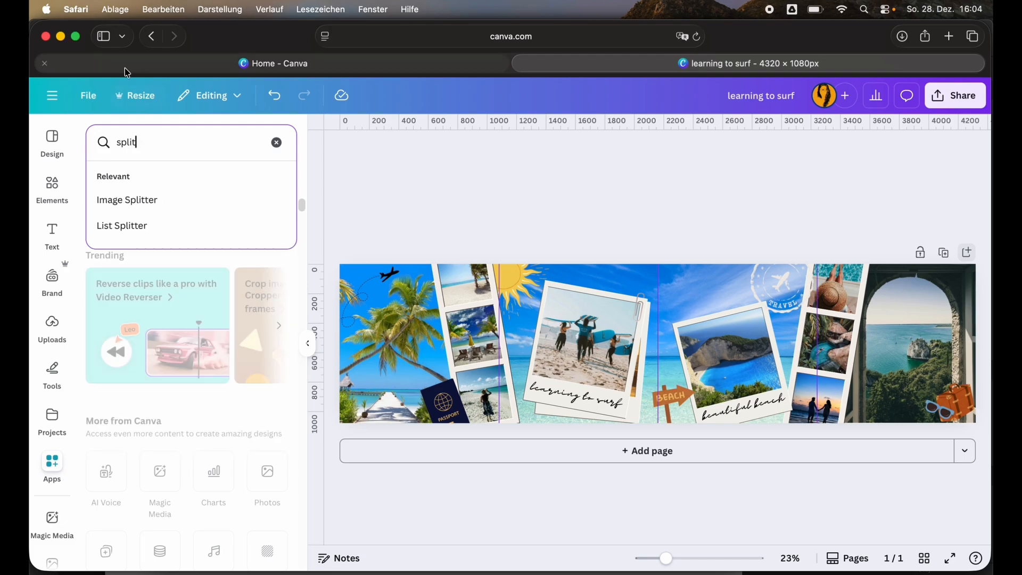
left_click(127, 200)
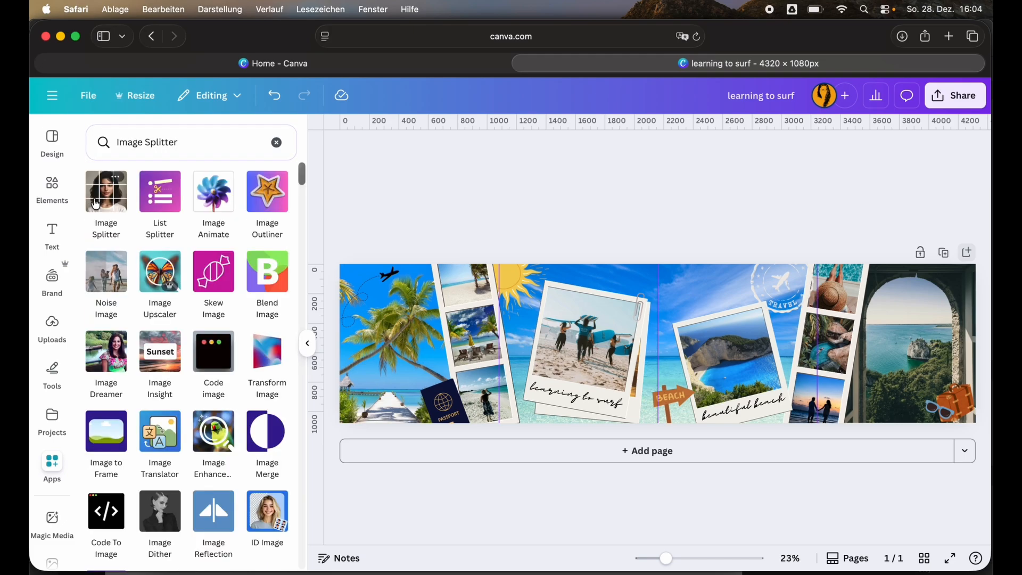
left_click(102, 201)
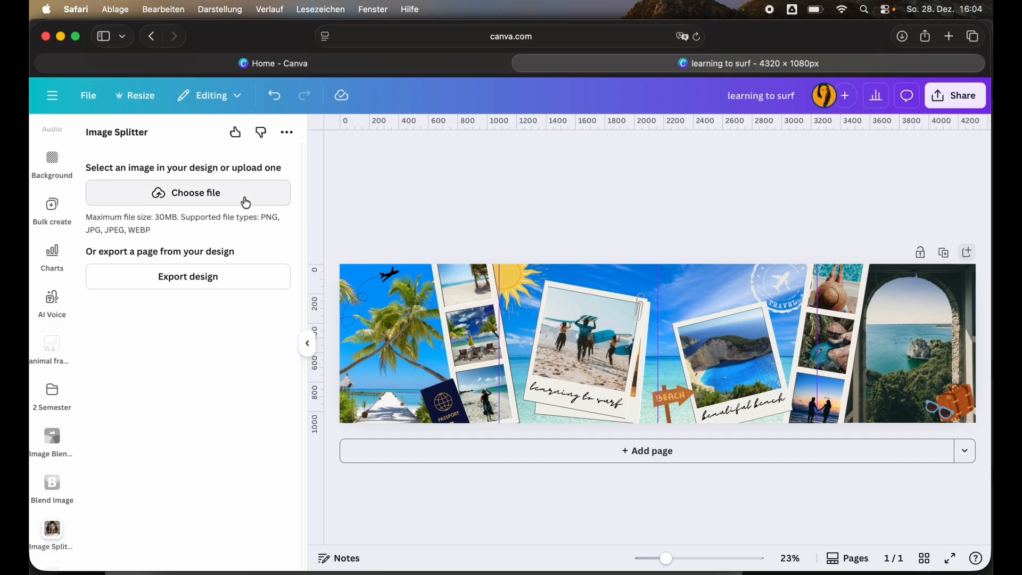
- Export the design page into Image Splitter as a PNG at size 3.125
left_click(170, 280)
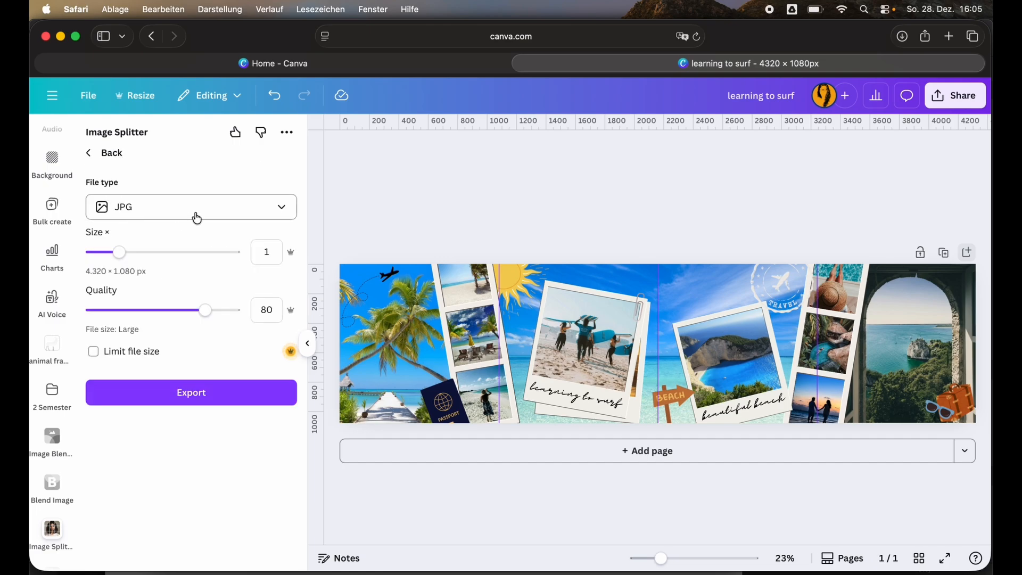
left_click(196, 218)
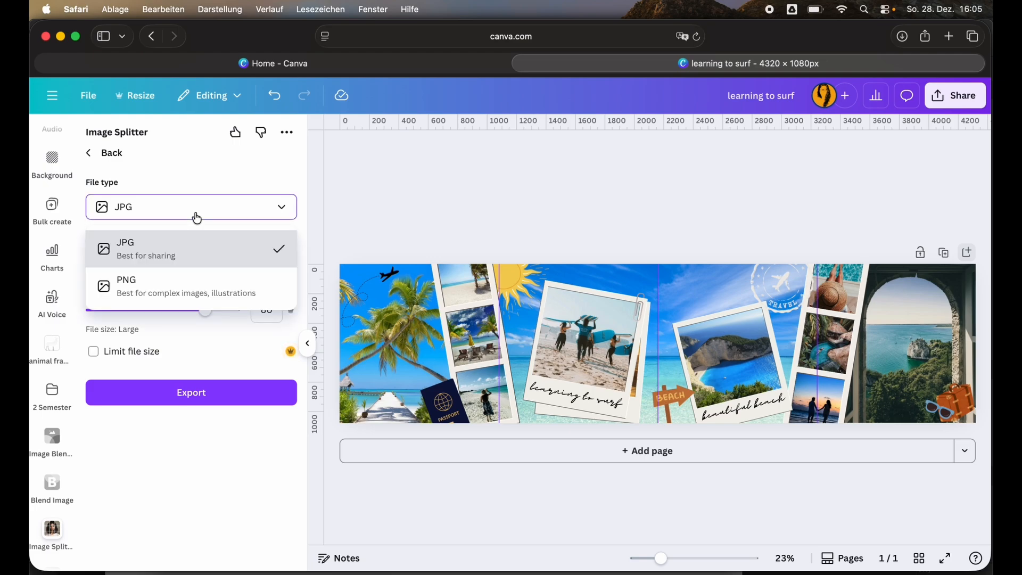
left_click(161, 292)
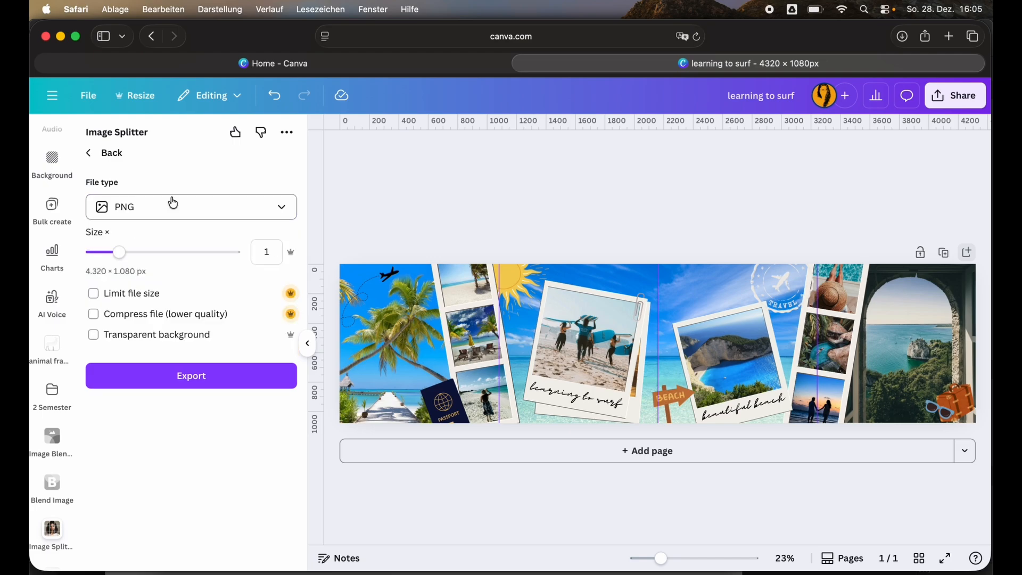
left_click(125, 259)
left_click_drag(126, 259, 229, 254)
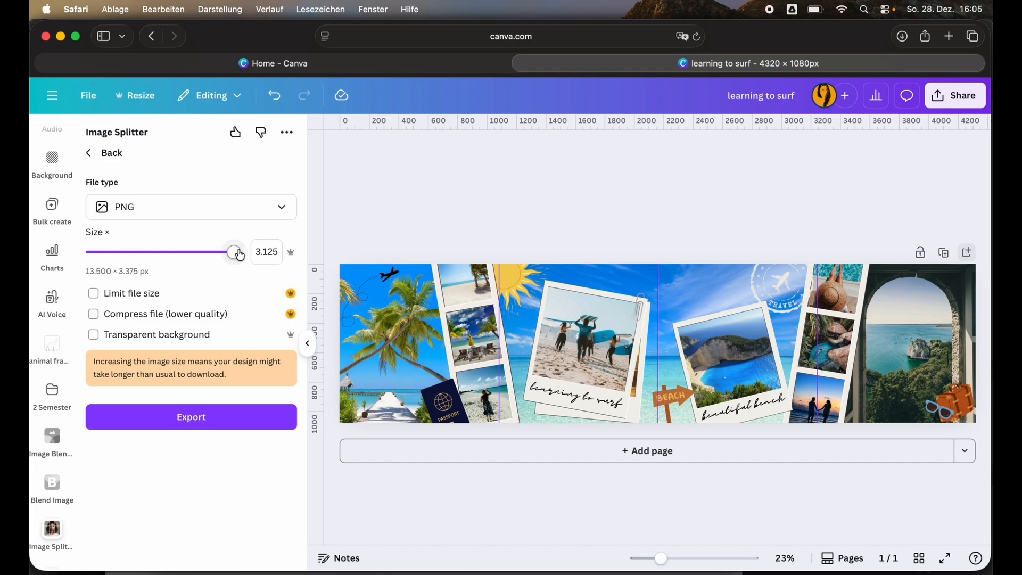
left_click(207, 421)
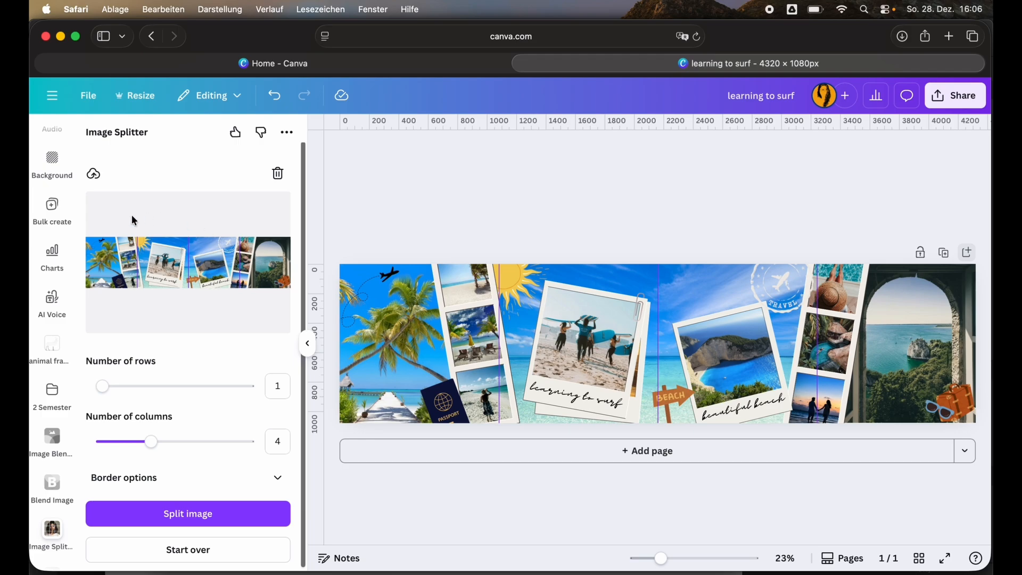
- Split the exported image into 1 row and 4 columns
left_click_drag(102, 386, 77, 392)
mouse_move(155, 445)
left_mouse_down()
mouse_move(220, 446)
mouse_move(155, 446)
left_mouse_up()
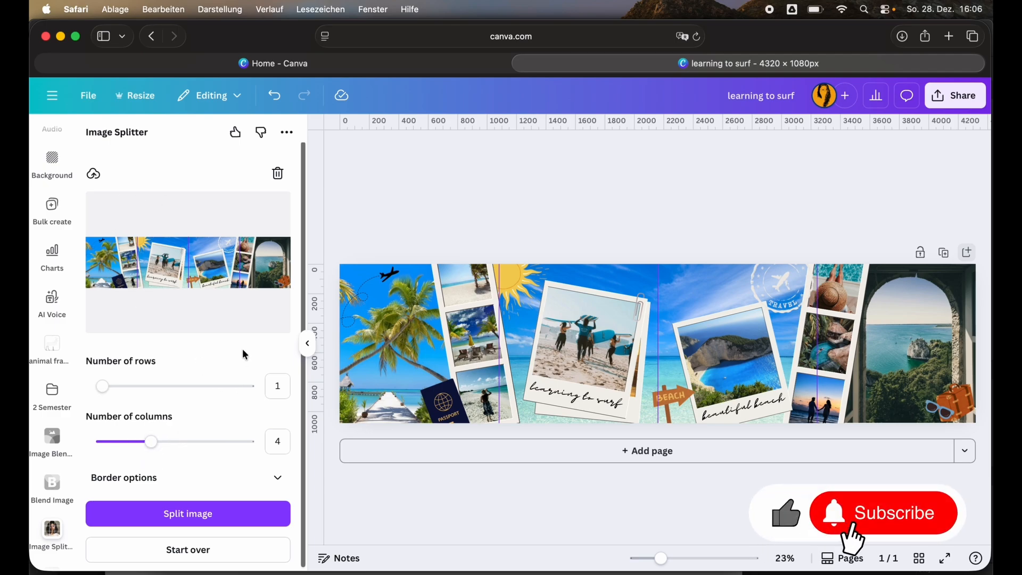
scroll(245, 349, "down", 1)
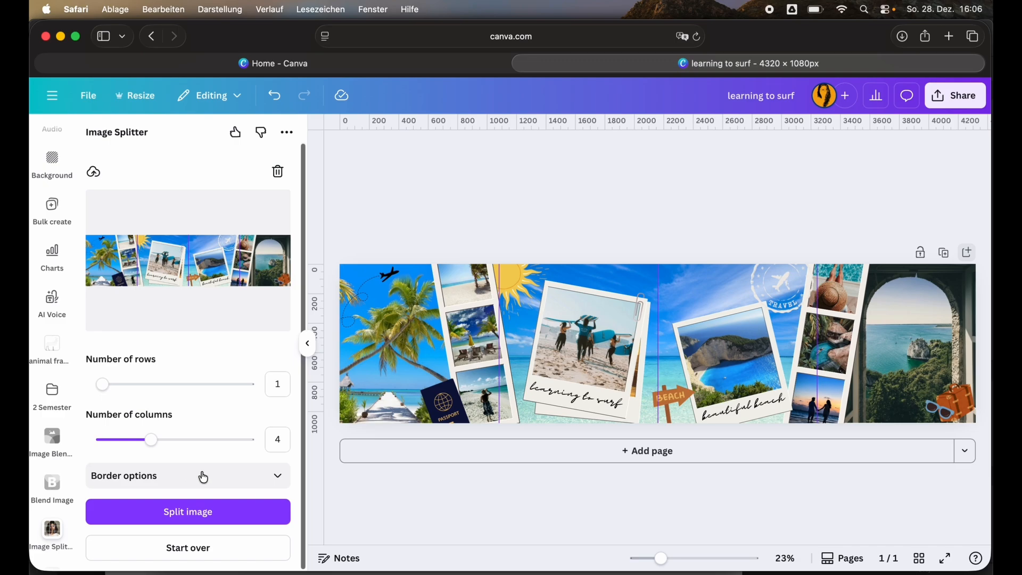
left_click(191, 518)
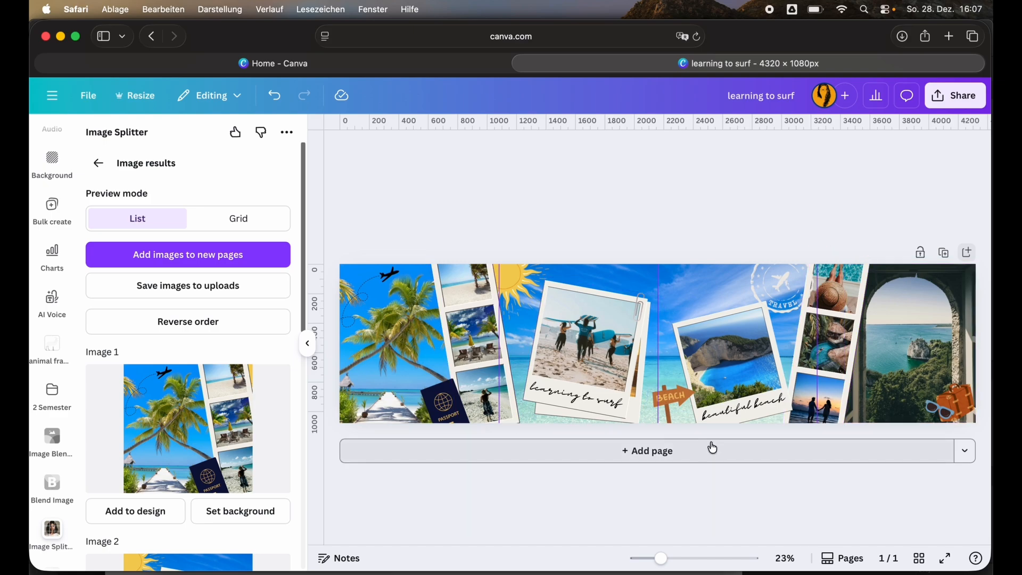
- Search the social media page types for "inst" and add a square 1080 × 1080 px Instagram Post page below the collage
left_click(965, 452)
mouse_move(852, 323)
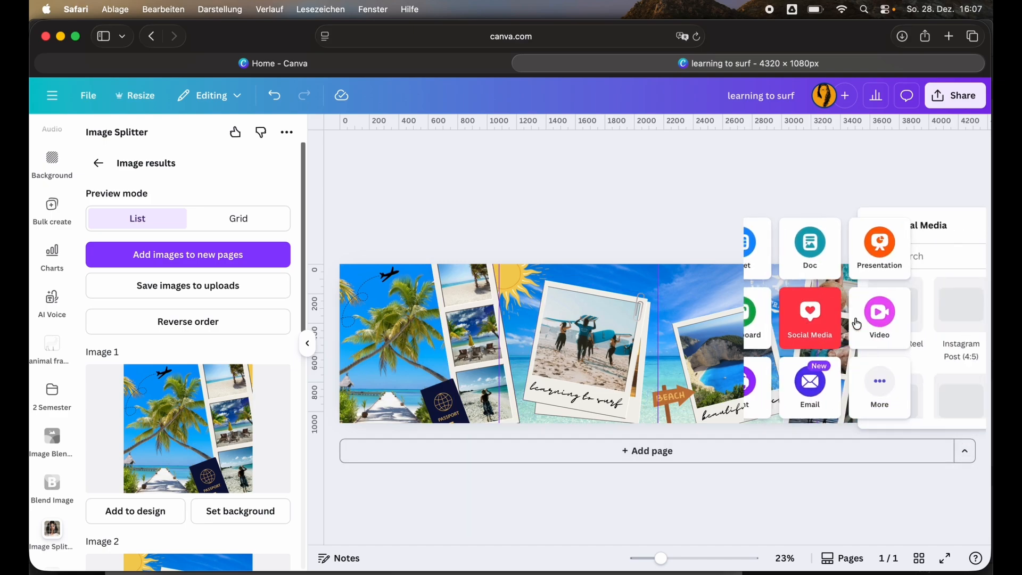
scroll(890, 328, "down", 2)
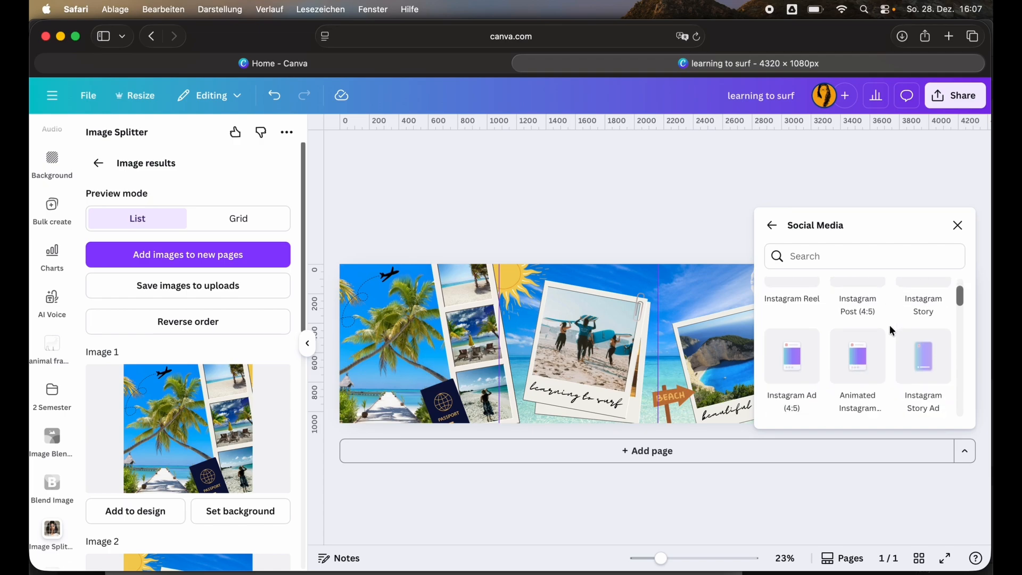
scroll(858, 354, "up", 2)
left_click(860, 264)
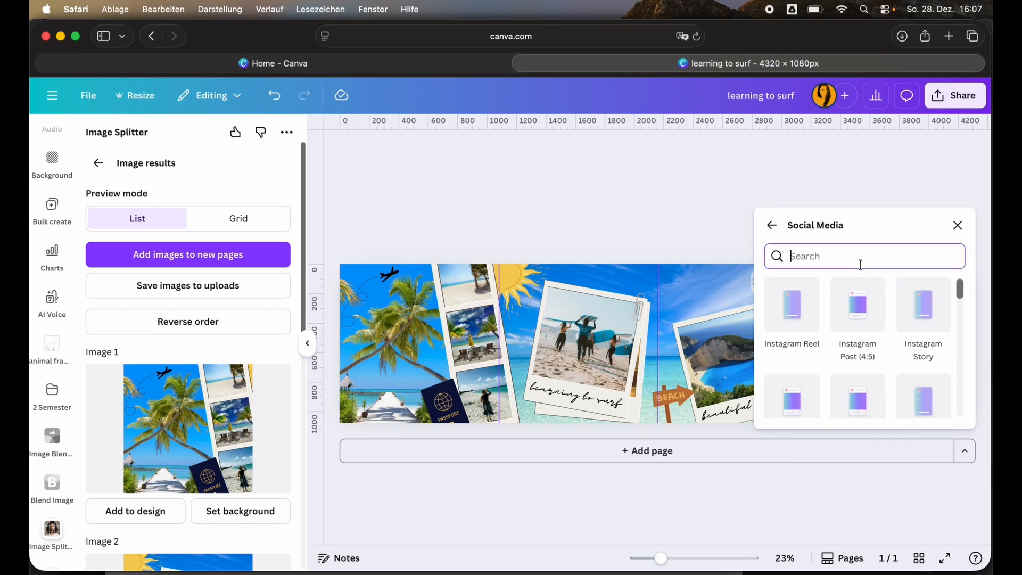
type("inst")
left_click(868, 316)
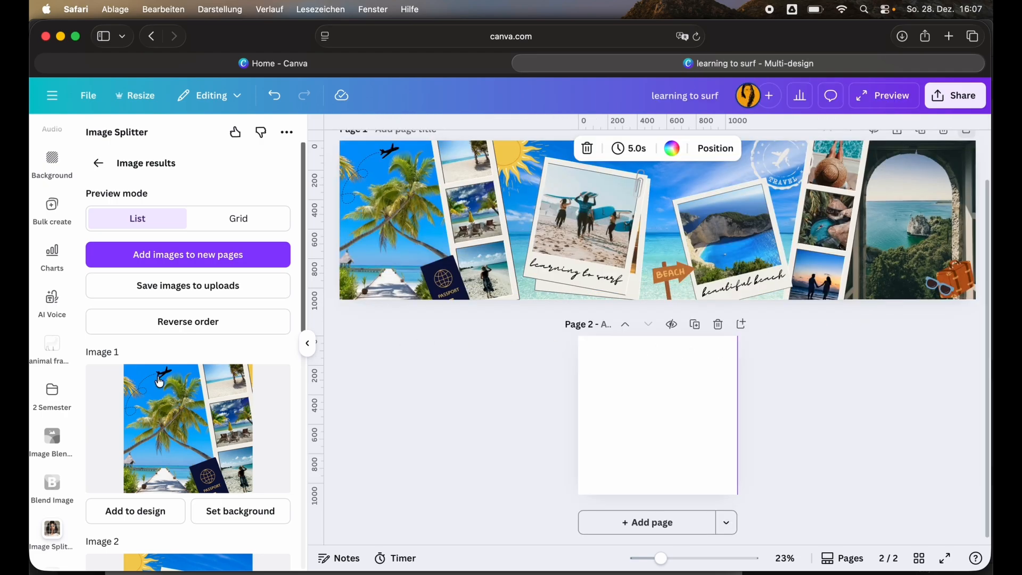
- Place split Image 1 on page 2 and enlarge it to fill the whole page
left_click(232, 505)
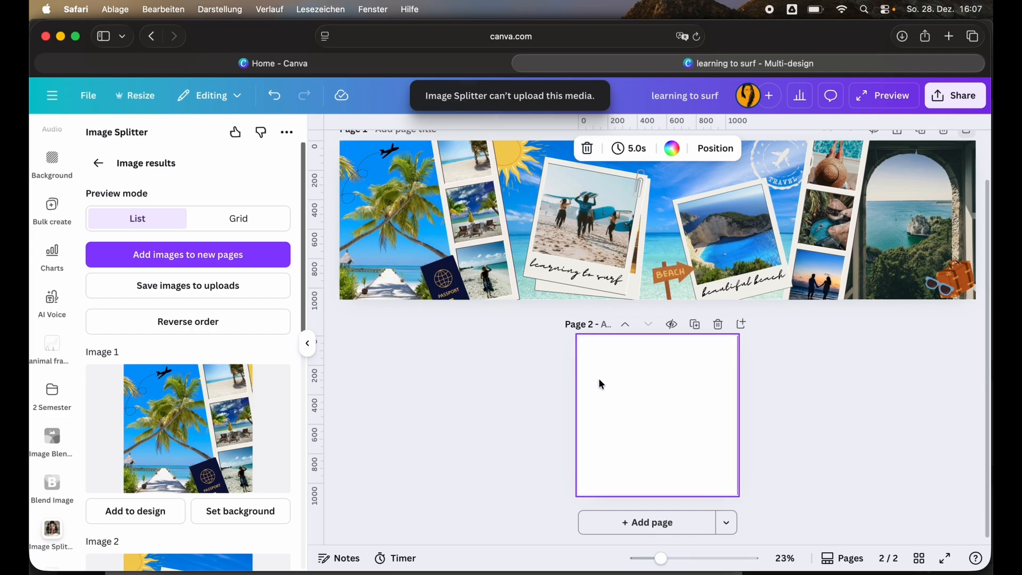
left_click(234, 513)
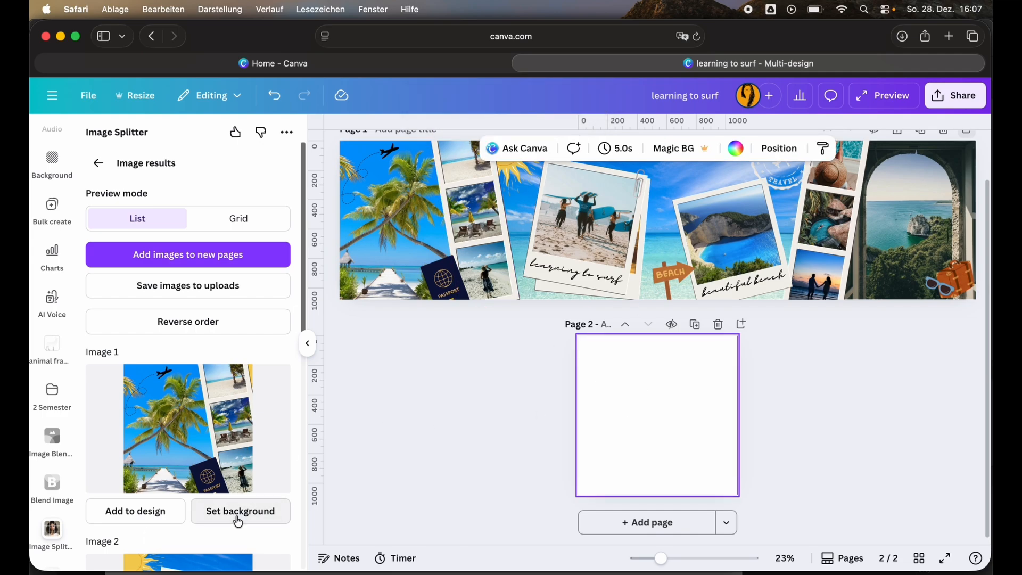
left_click(147, 514)
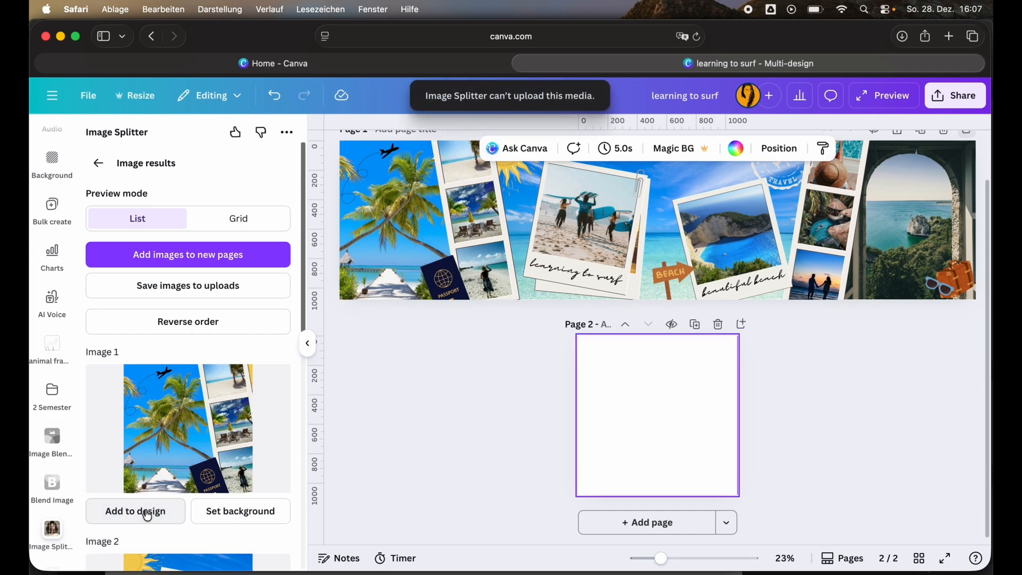
left_click_drag(626, 384, 583, 325)
left_click_drag(685, 445, 738, 494)
left_click(771, 468)
- Add page 3 and place split Image 2 on it, filling the whole page
left_click(657, 522)
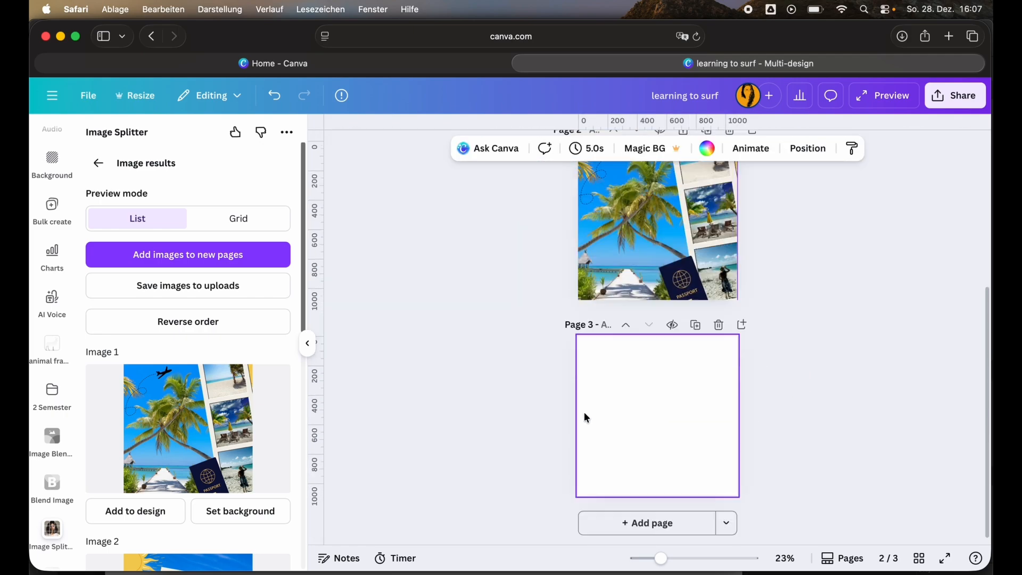
scroll(232, 452, "down", 5)
left_click(290, 388)
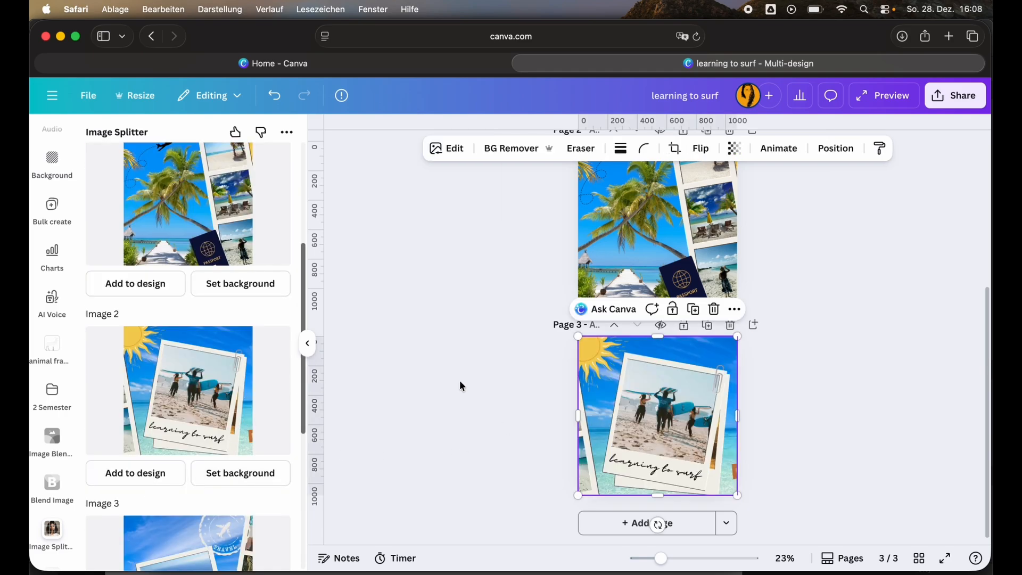
- Add pages 4 and 5, place split Image 3 on page 4 and set it as the page background
left_click(591, 519)
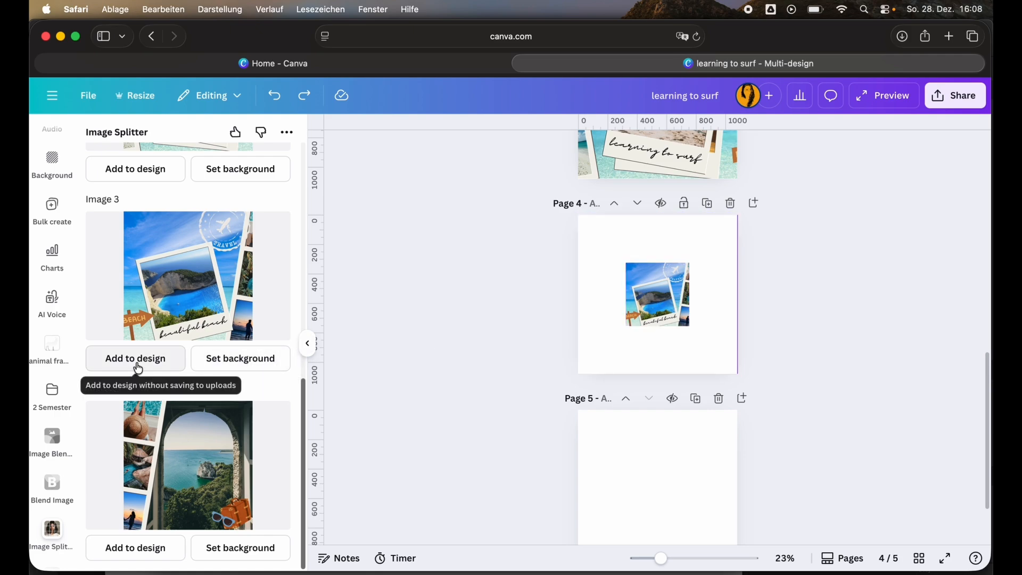
left_click(660, 302)
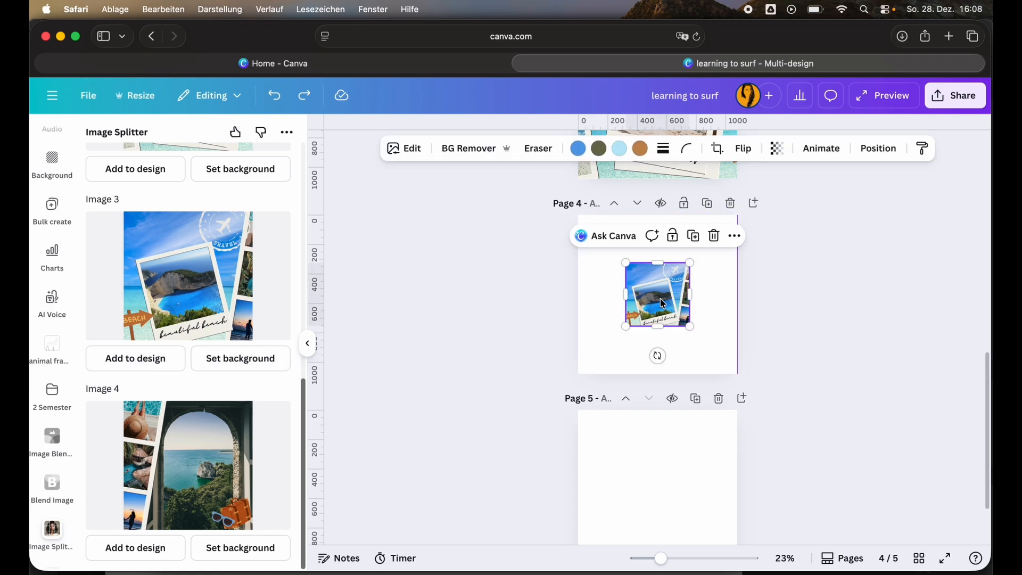
right_click(662, 304)
left_click(686, 470)
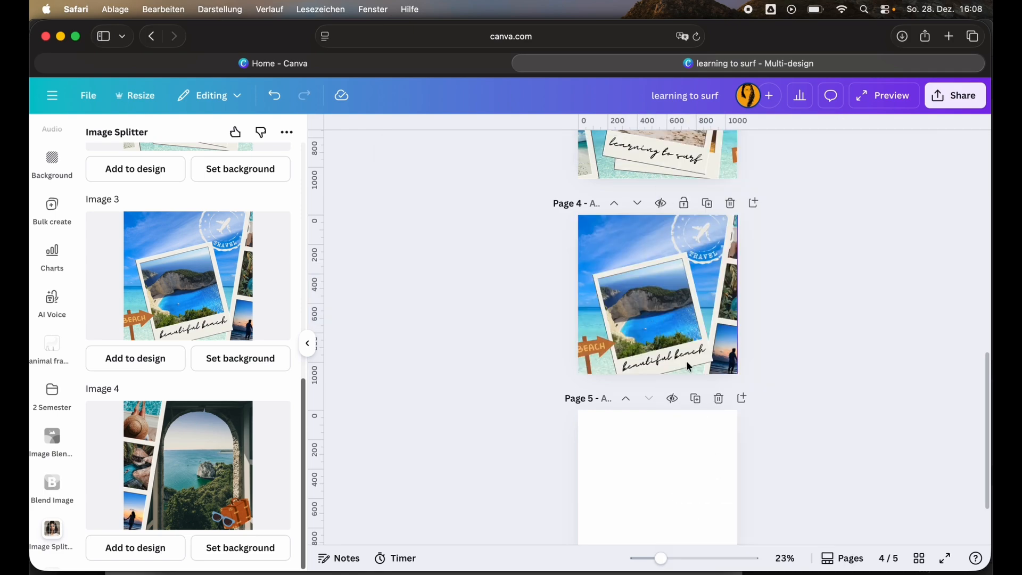
- Place split Image 4 on page 5 and set it as the page background
scroll(452, 370, "down", 2)
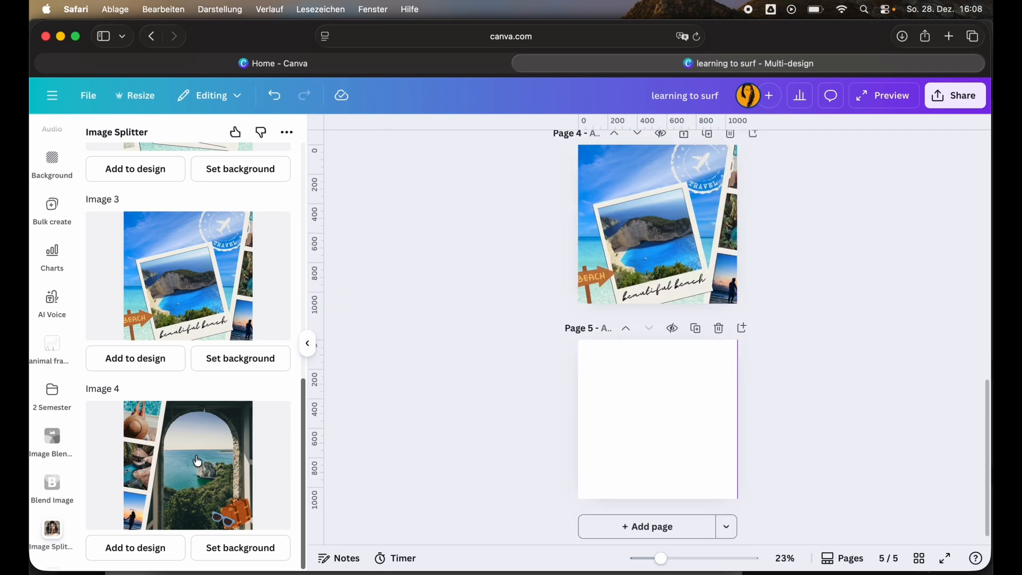
left_click(136, 549)
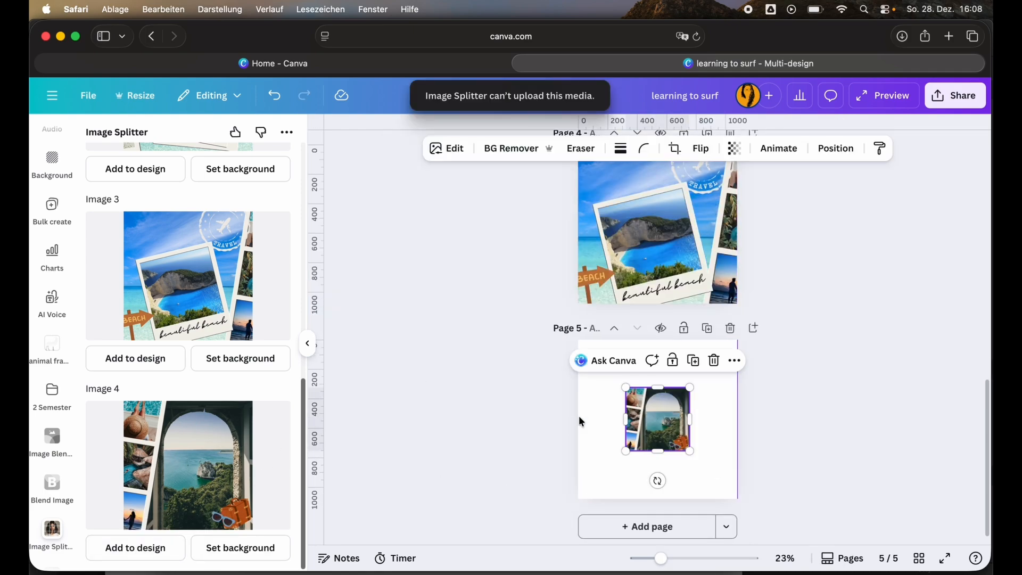
right_click(678, 420)
left_click(725, 470)
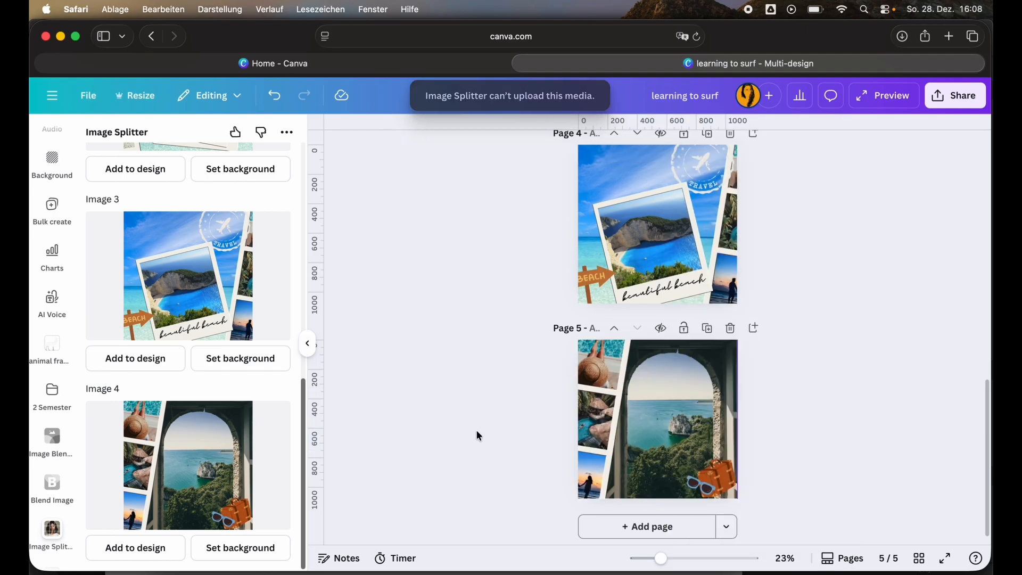
- Download only pages 2–5 as PNG files at size 1, leaving out the wide collage page
scroll(542, 353, "up", 10)
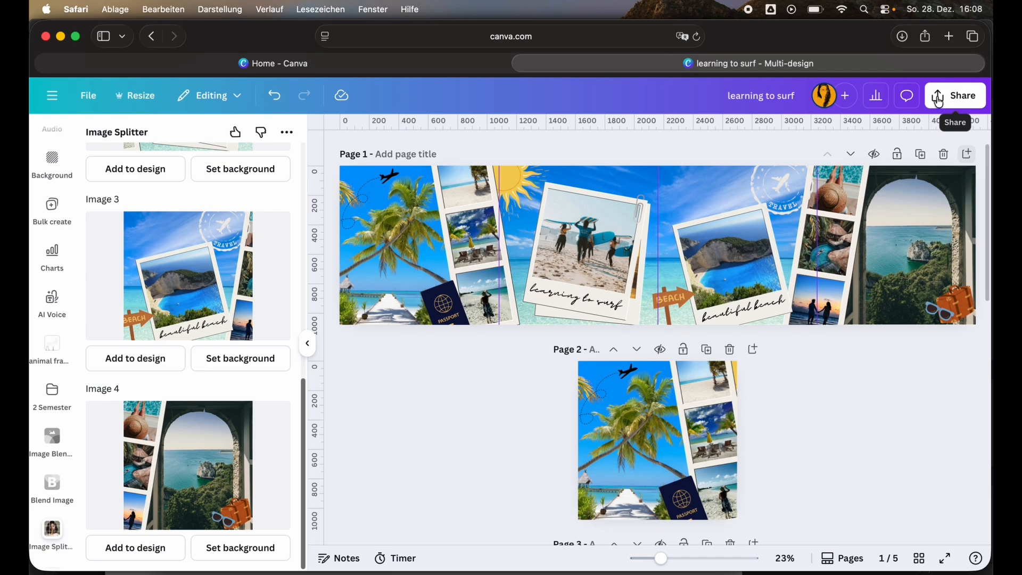
left_click(950, 99)
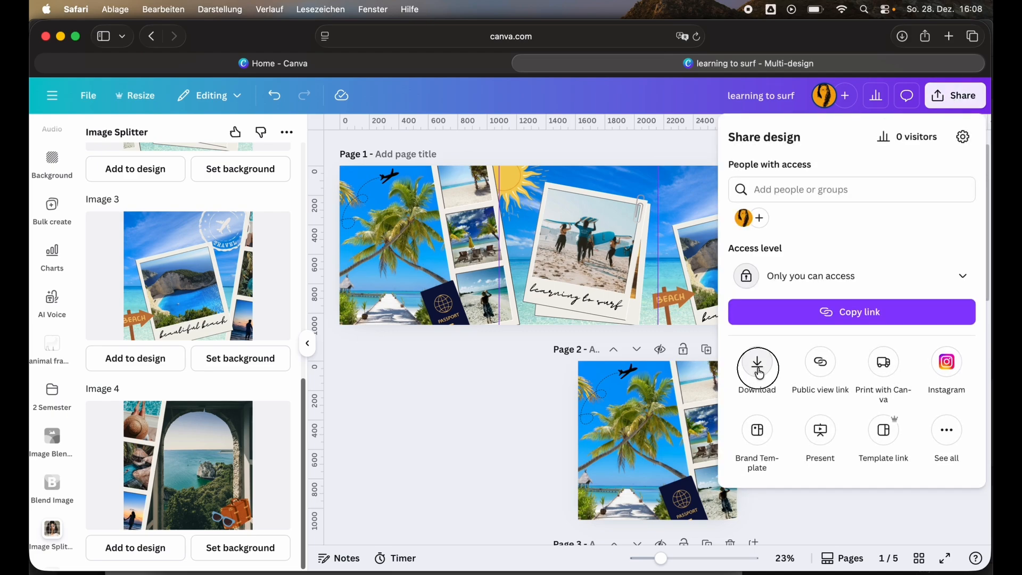
left_click(756, 367)
left_click(796, 347)
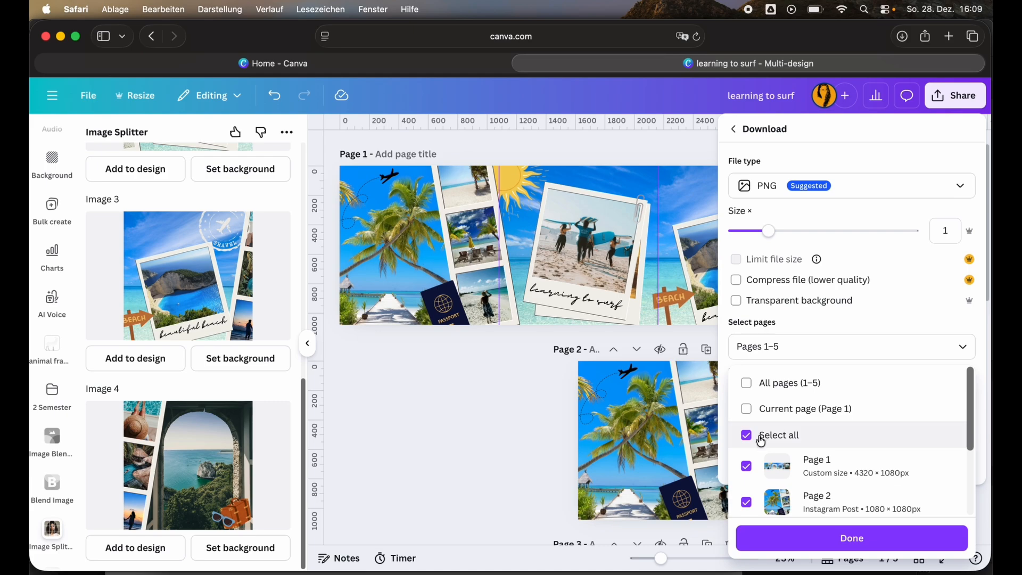
left_click(747, 467)
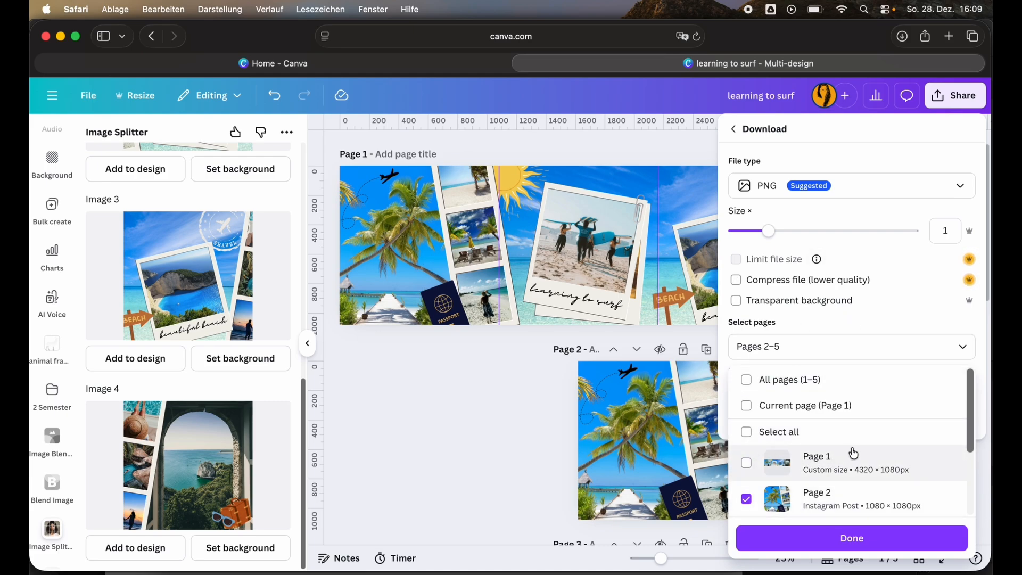
scroll(852, 463, "down", 3)
left_click(858, 546)
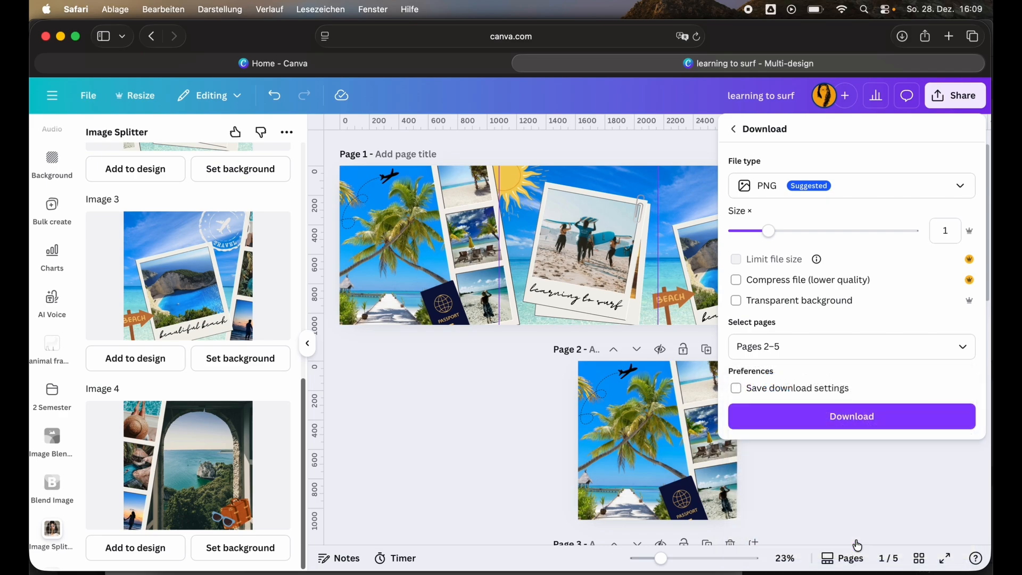
left_click(843, 418)
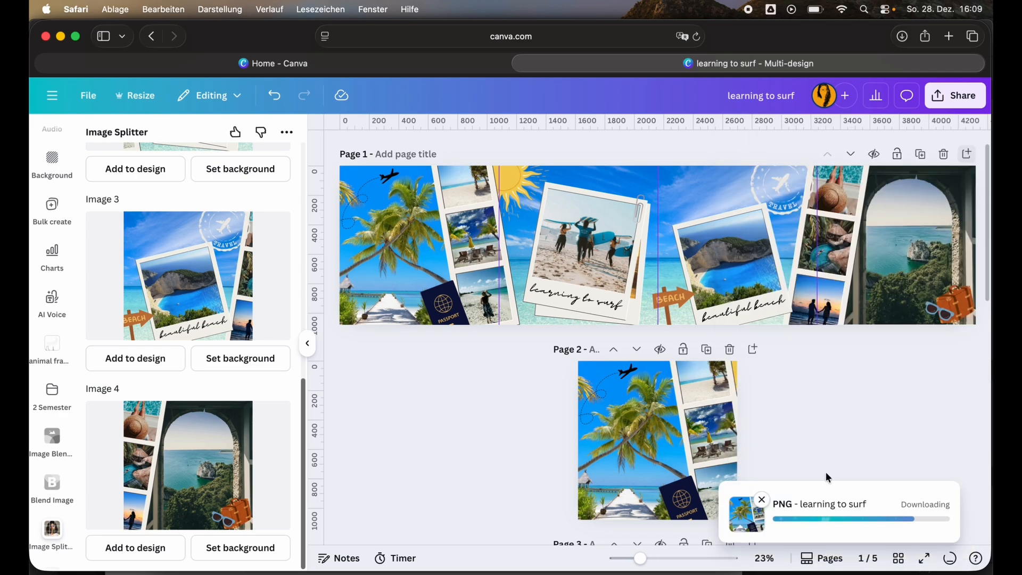